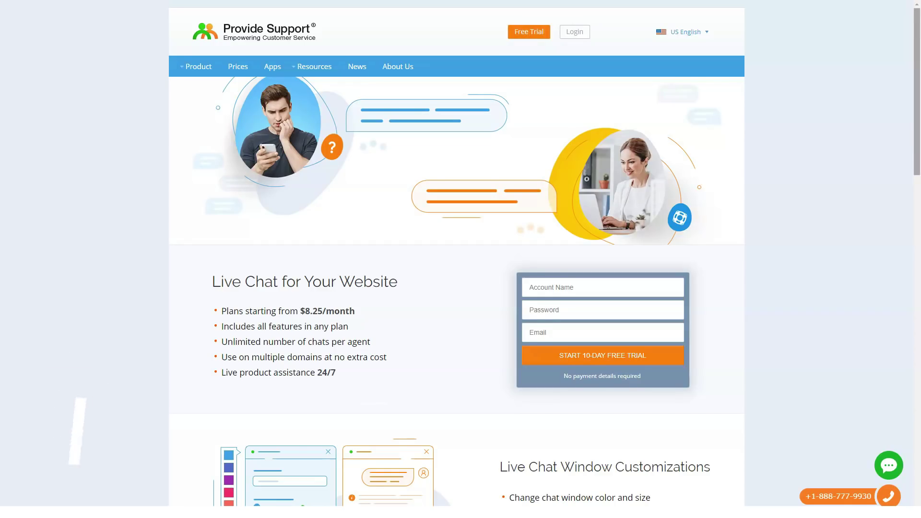
scroll(460, 259, down, 1)
scroll(461, 259, down, 5)
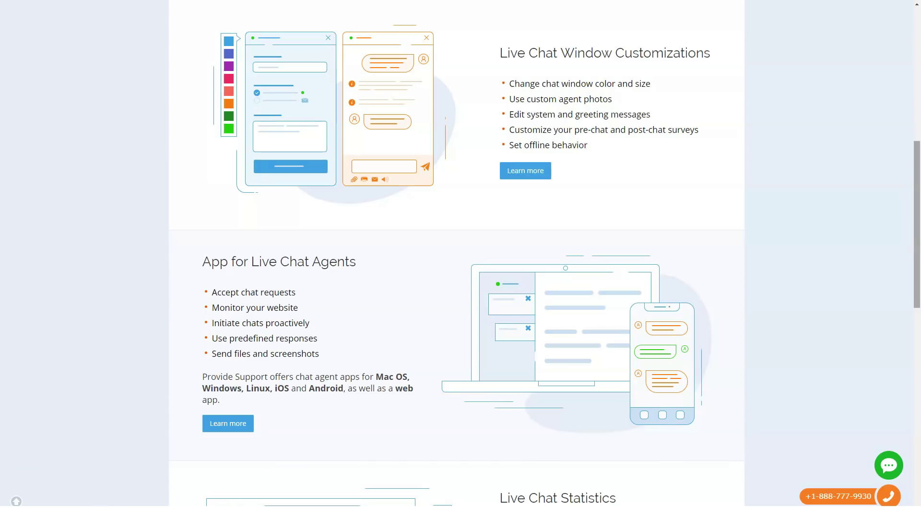
scroll(460, 259, down, 6)
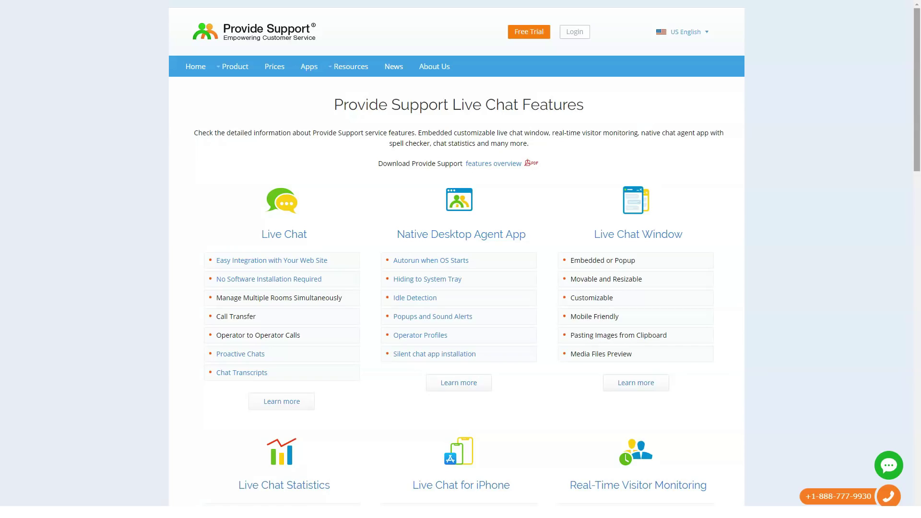
scroll(461, 259, down, 6)
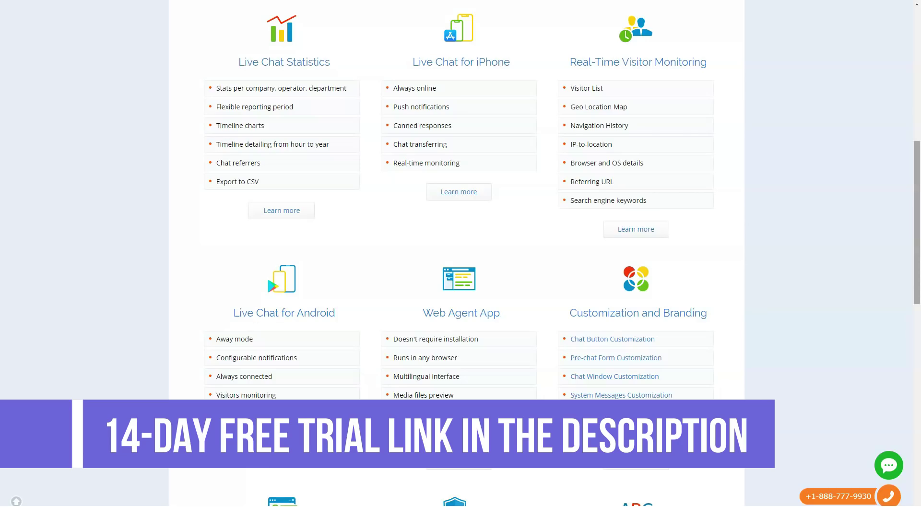
scroll(461, 260, down, 1)
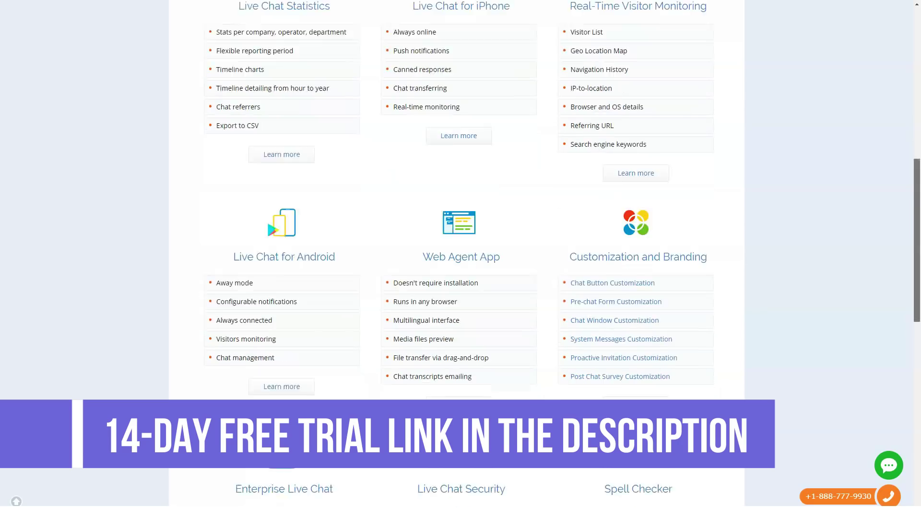
scroll(461, 259, down, 5)
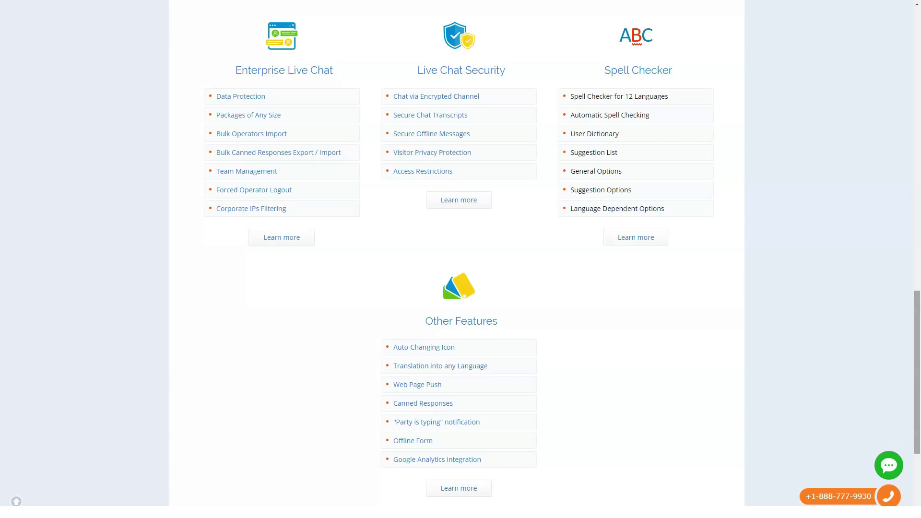
scroll(460, 260, down, 3)
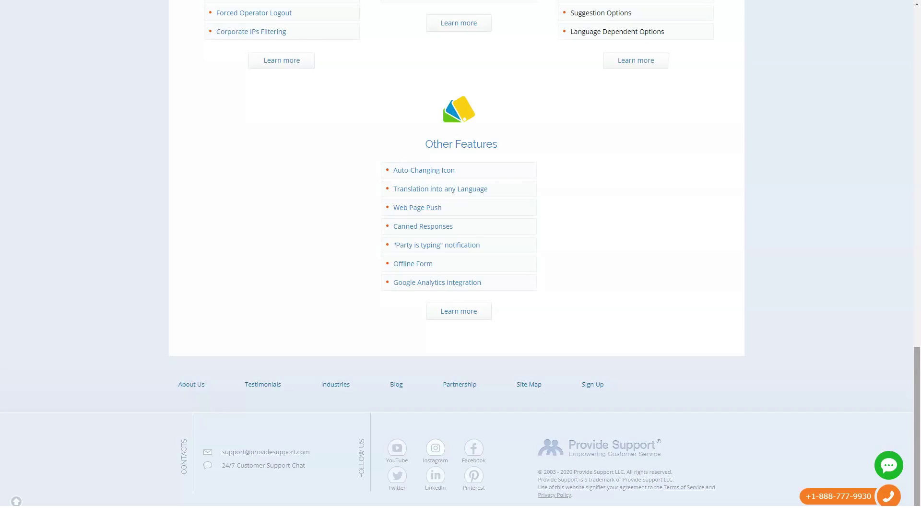
key(Home)
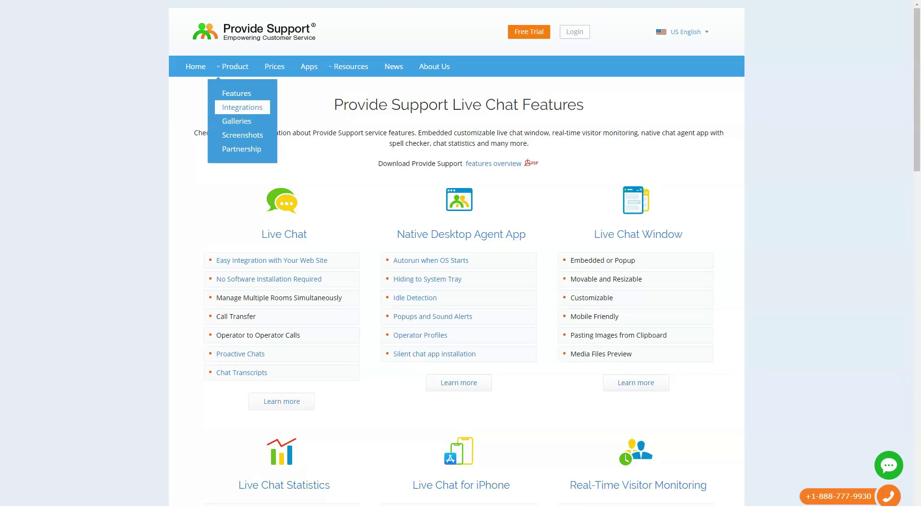
Go to Product > Integrations, browse the platform cards, and return to the top
click(242, 107)
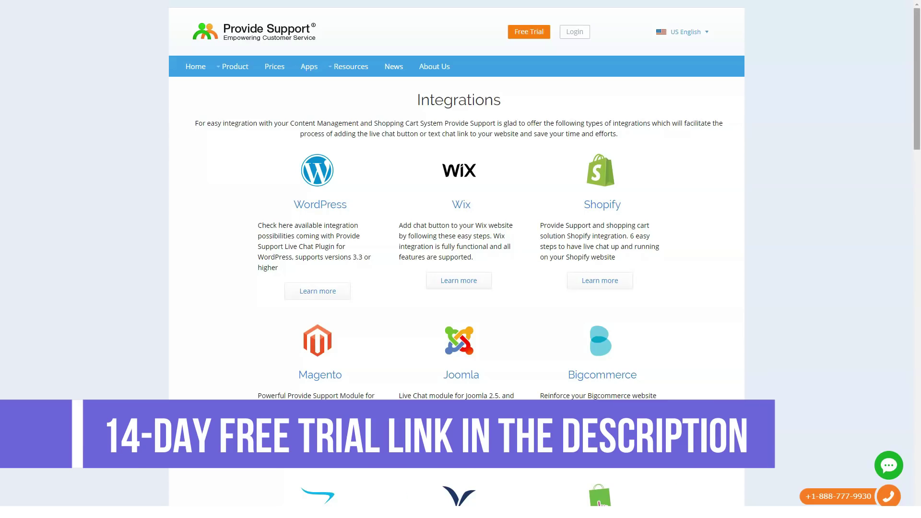
scroll(461, 260, down, 2)
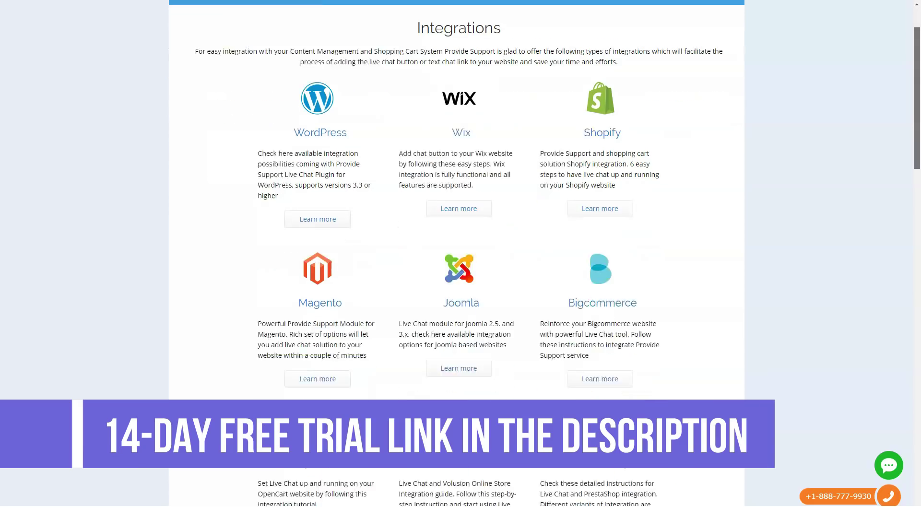
scroll(460, 259, down, 4)
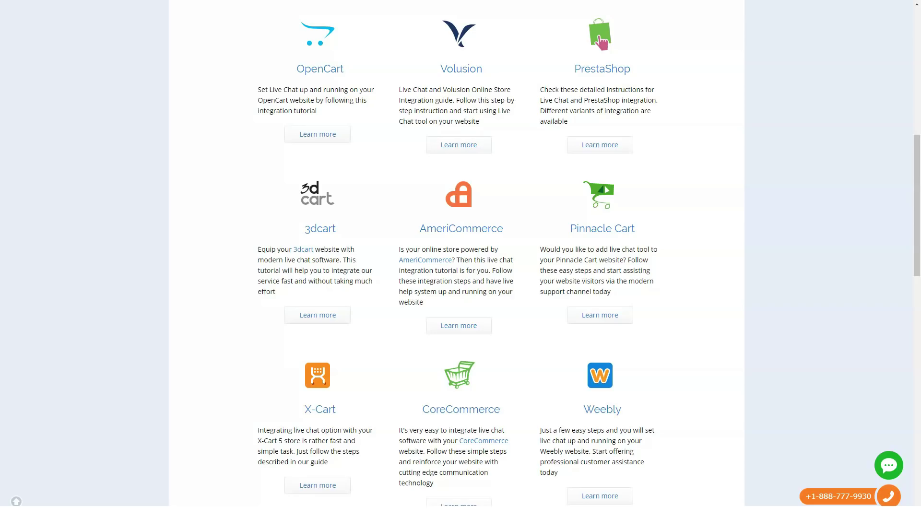
scroll(461, 259, down, 3)
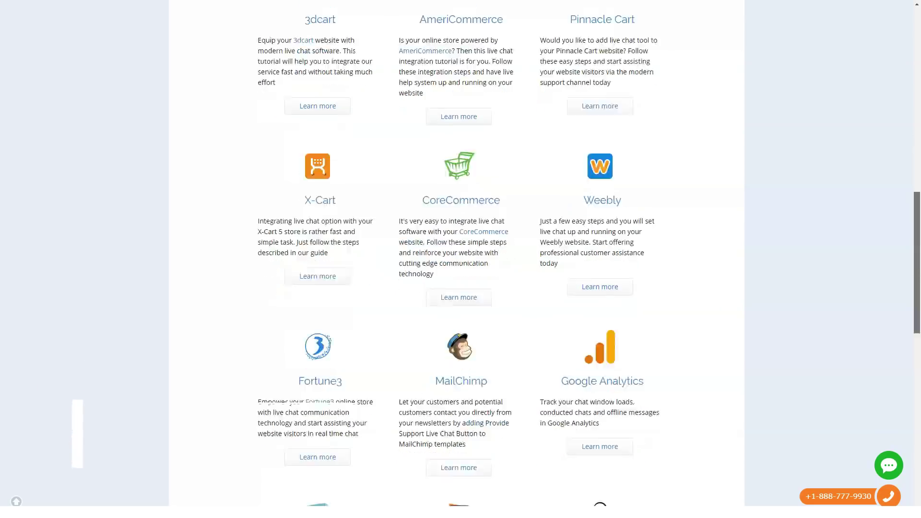
scroll(460, 259, down, 4)
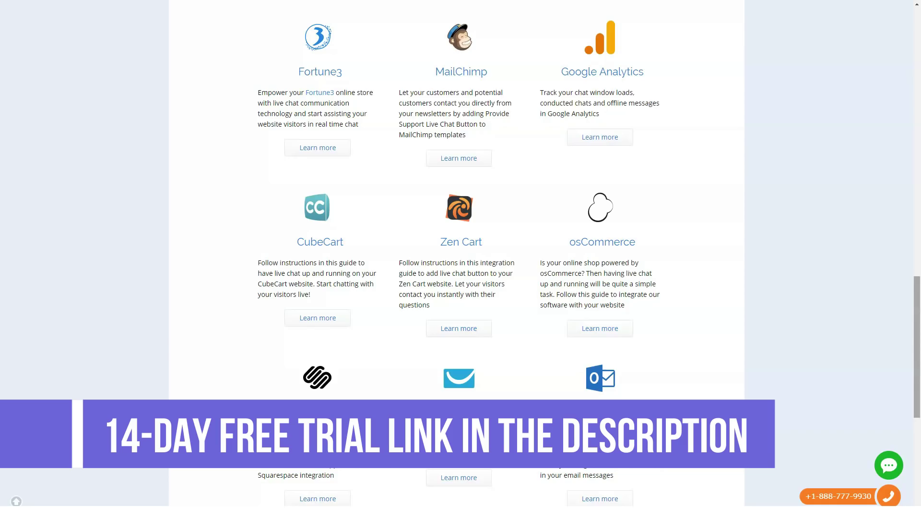
scroll(461, 259, down, 3)
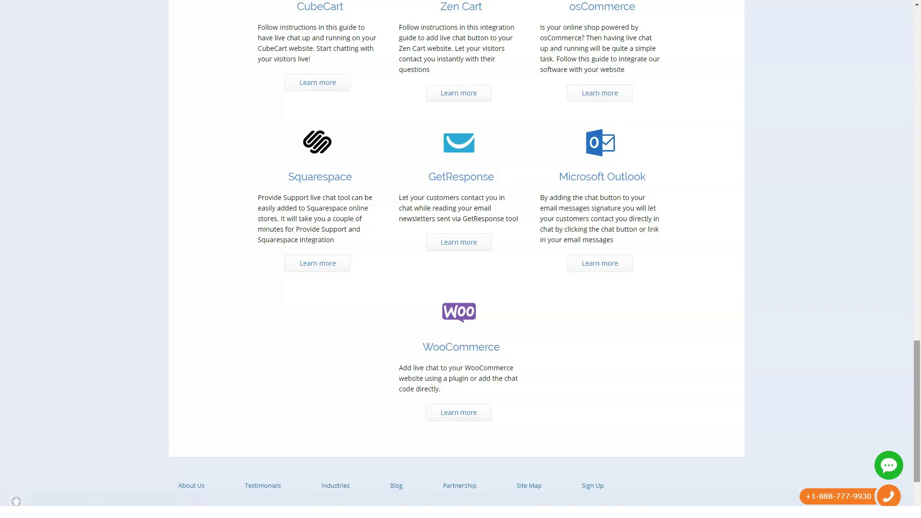
key(Home)
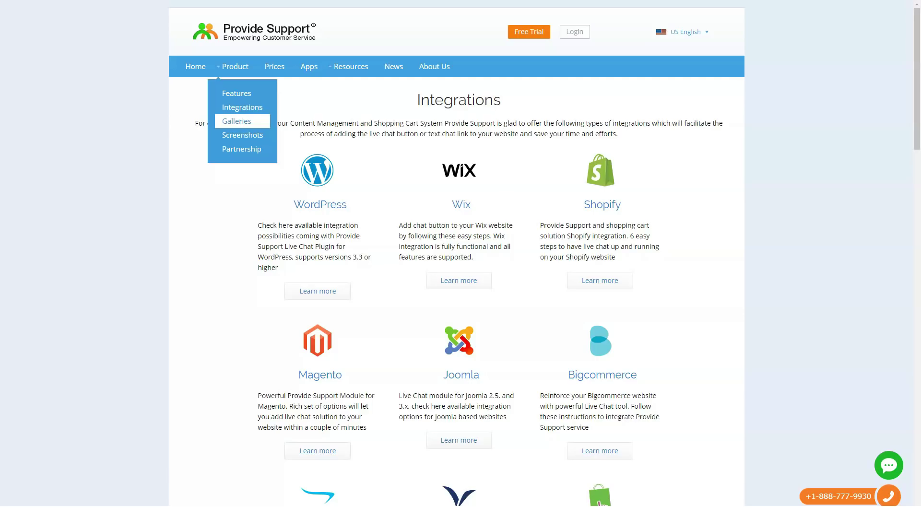
Visit the Galleries page, then the Screenshots page for the agent app and chat window
click(236, 121)
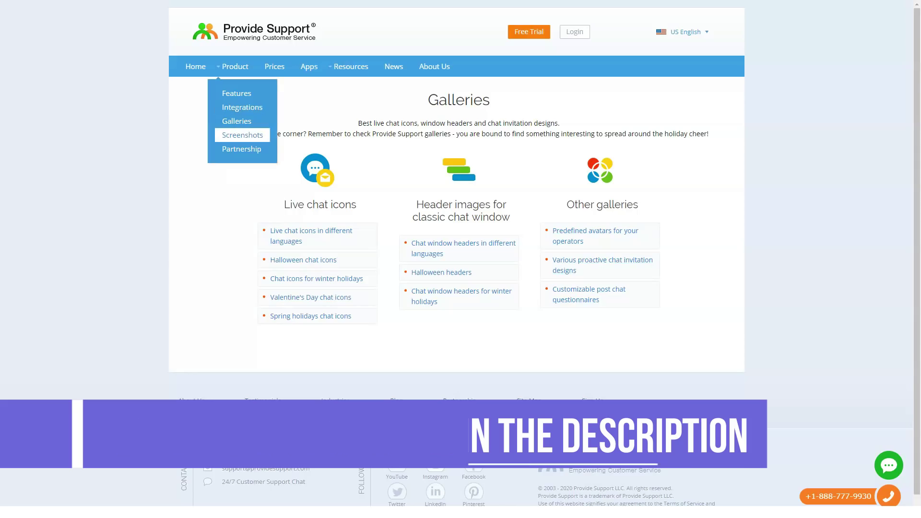
click(242, 134)
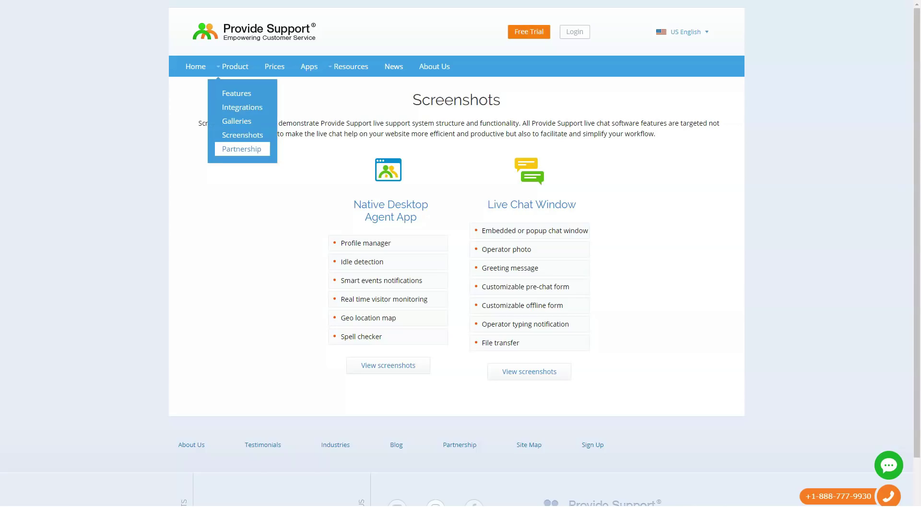
Go to Product > Partnership to view the Partnership Program page
click(242, 148)
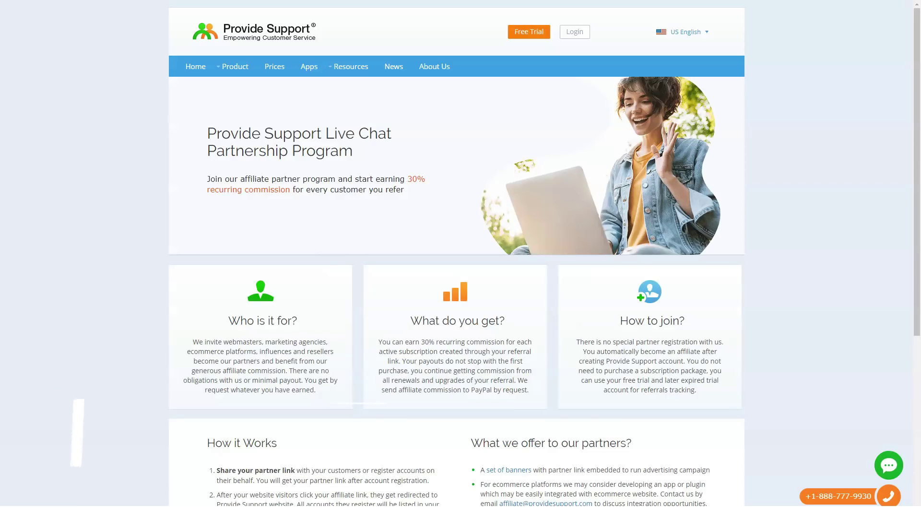
scroll(461, 259, down, 2)
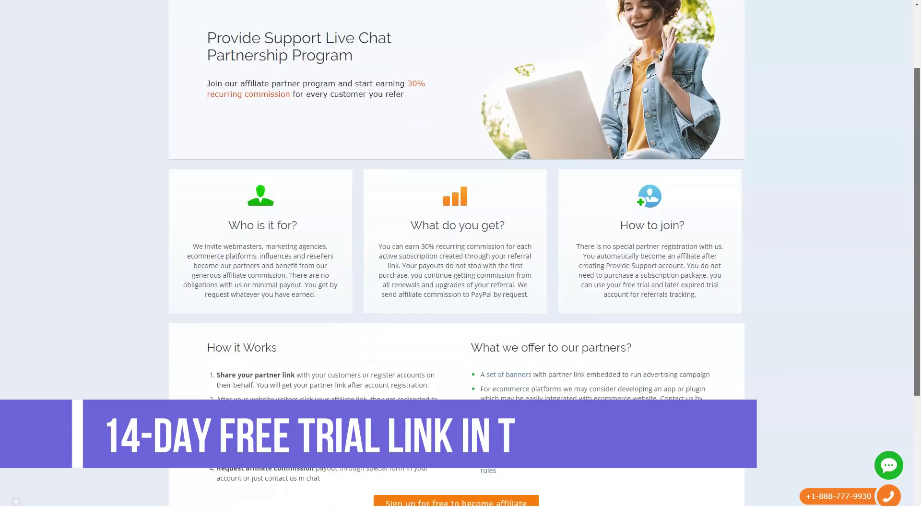
scroll(460, 260, down, 3)
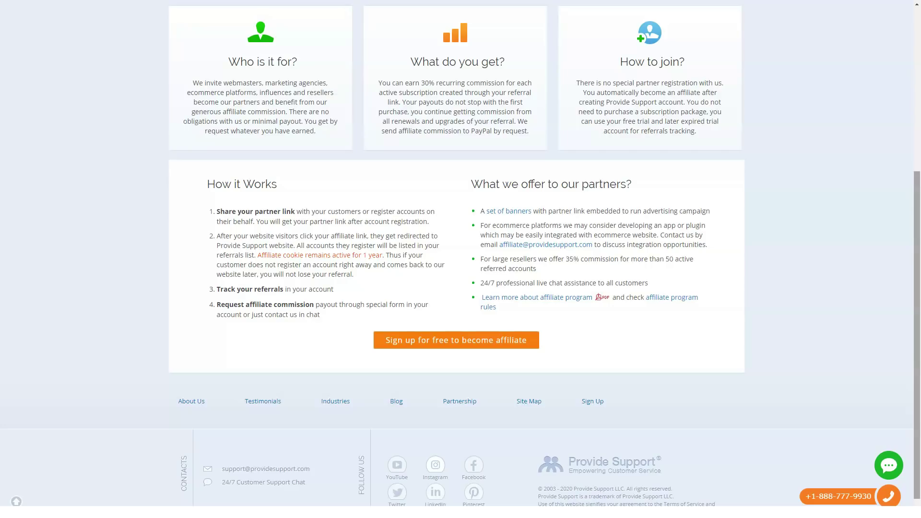
scroll(461, 259, up, 4)
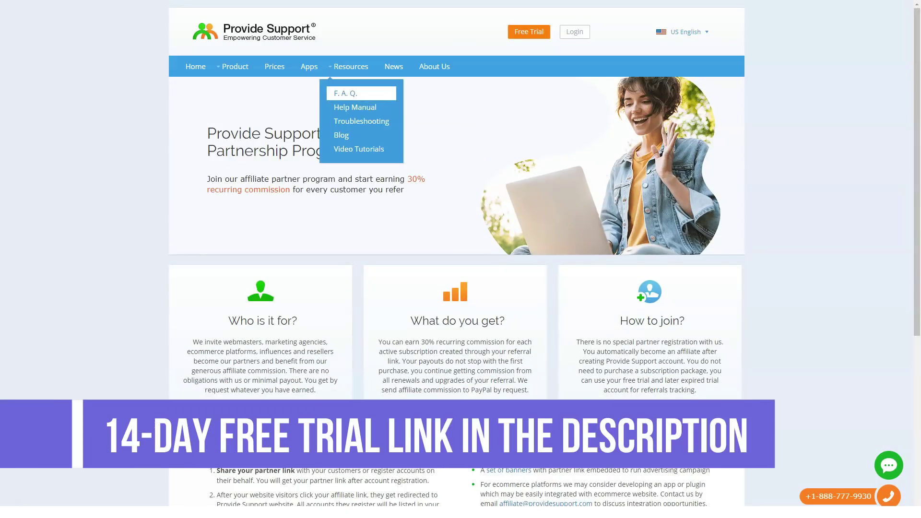
click(362, 92)
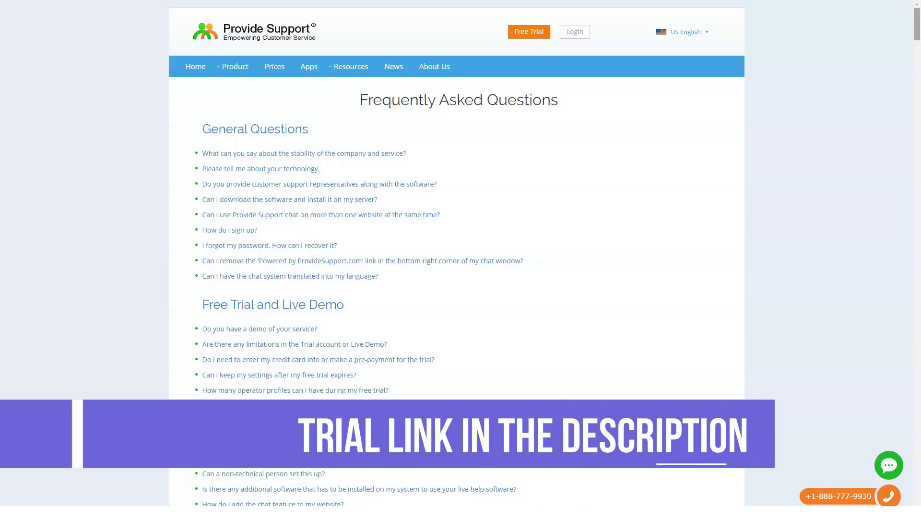
scroll(460, 259, down, 3)
scroll(460, 259, down, 1)
scroll(460, 259, up, 1)
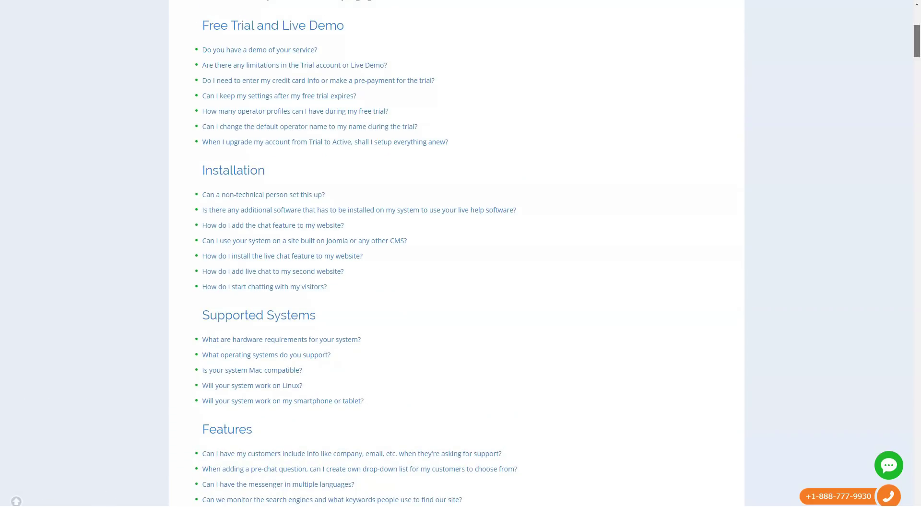
scroll(461, 259, down, 5)
scroll(461, 259, up, 1)
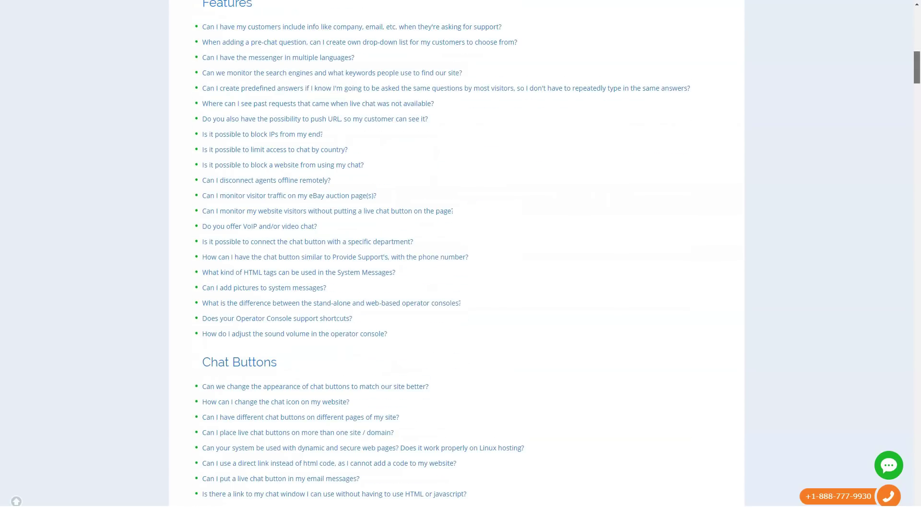
scroll(460, 259, down, 1)
scroll(460, 259, down, 3)
scroll(461, 259, down, 1)
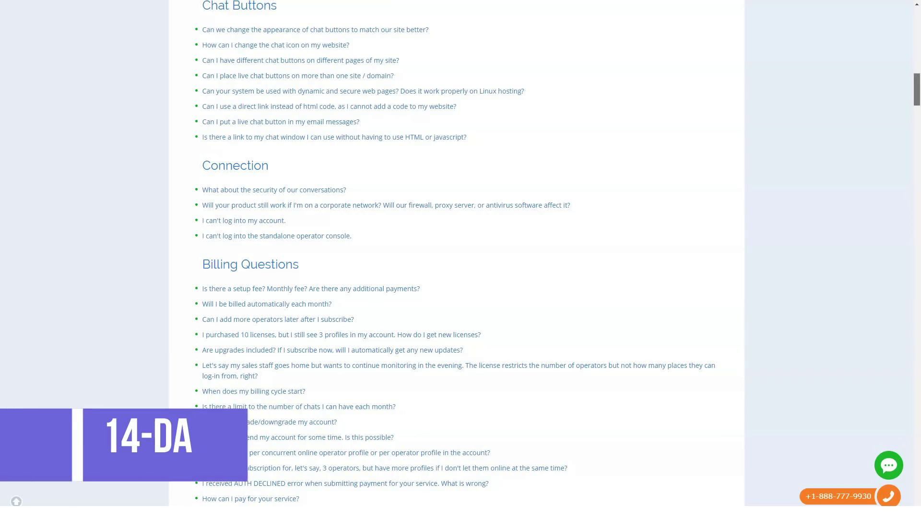
scroll(460, 259, down, 3)
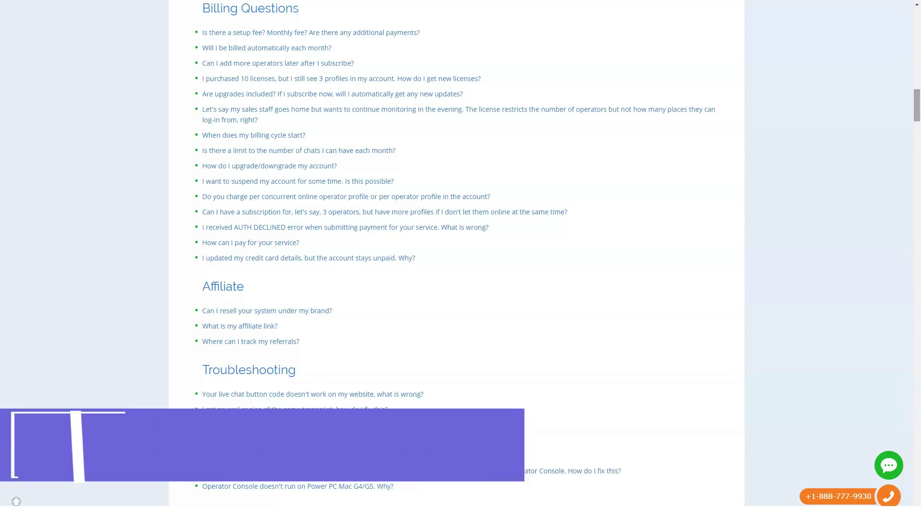
scroll(460, 259, down, 1)
scroll(461, 259, down, 3)
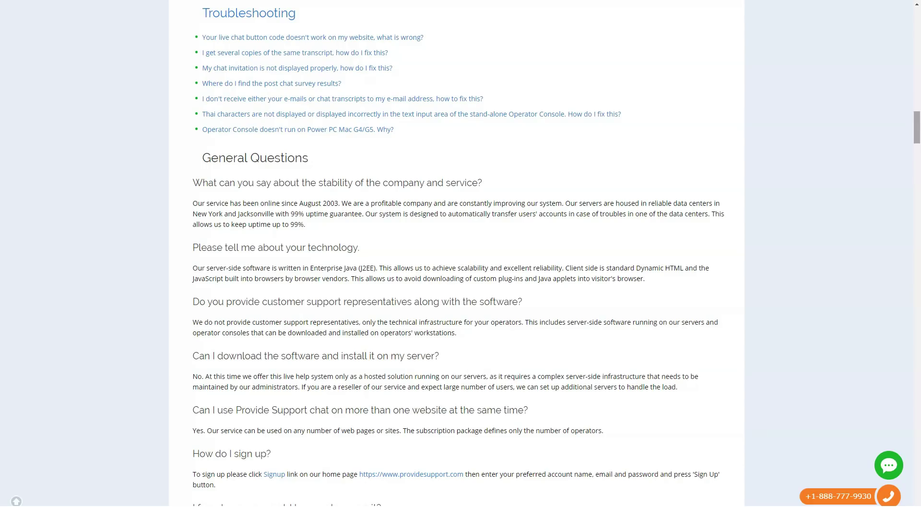
scroll(461, 259, down, 2)
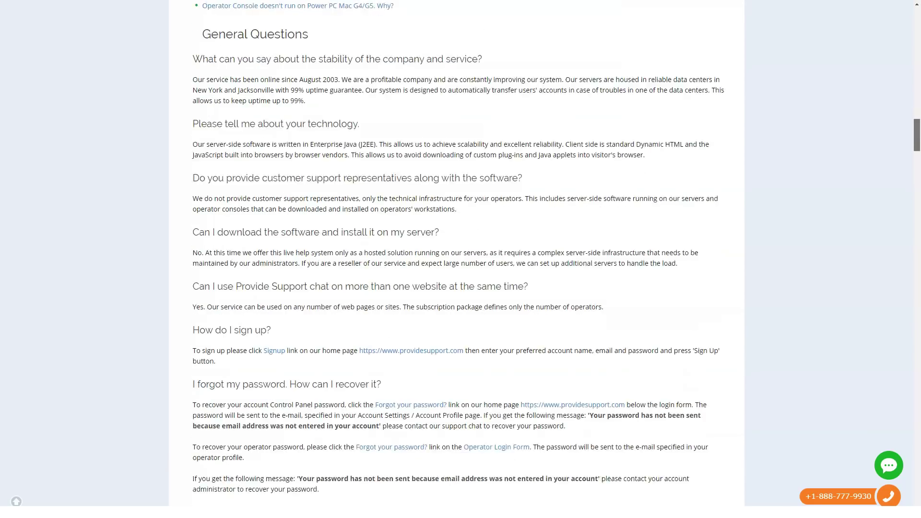
scroll(460, 260, down, 1)
scroll(460, 259, up, 1)
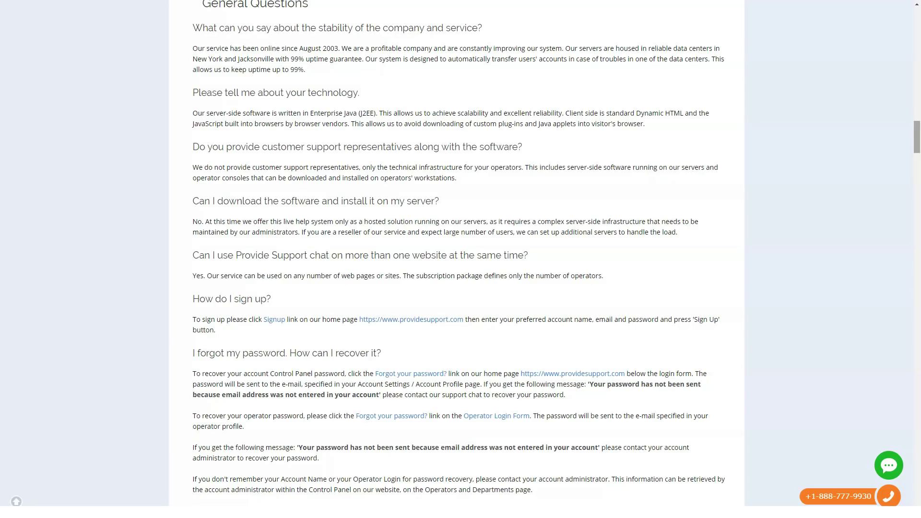
scroll(460, 259, down, 4)
scroll(461, 260, down, 4)
scroll(461, 260, down, 2)
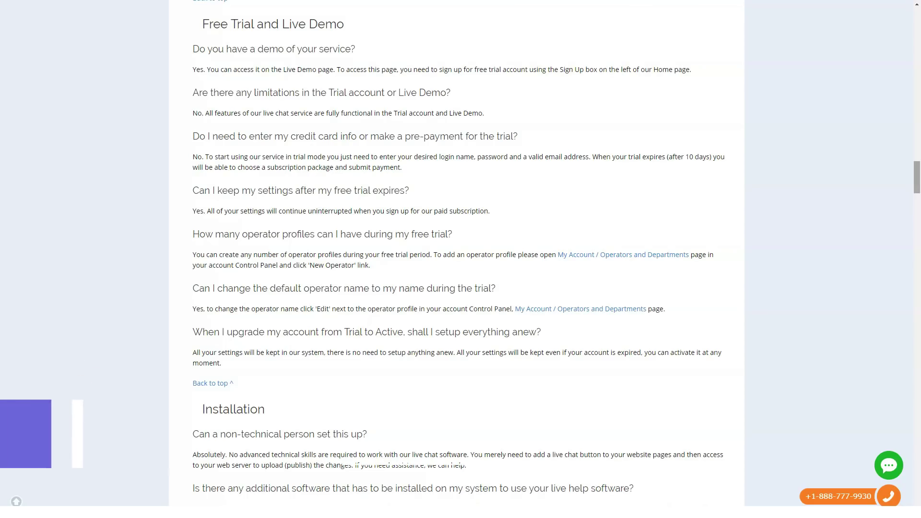
scroll(460, 259, down, 5)
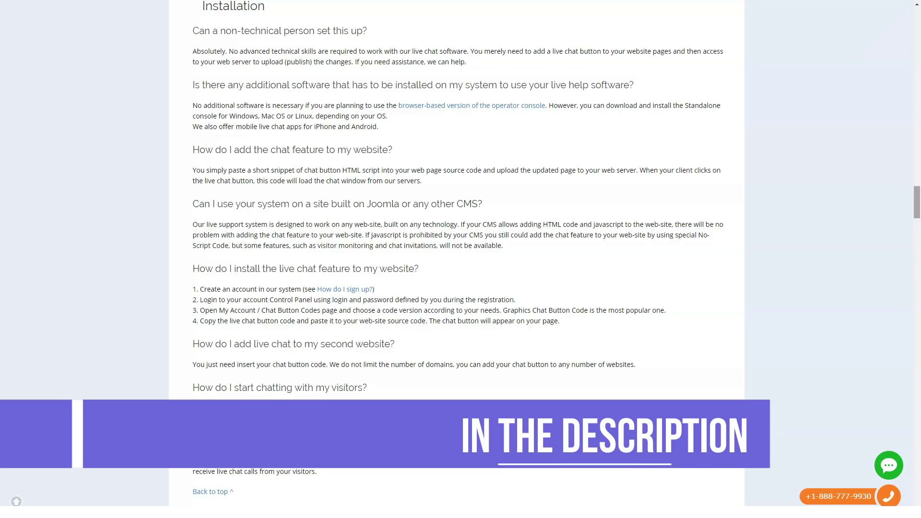
scroll(460, 259, down, 6)
scroll(461, 259, down, 1)
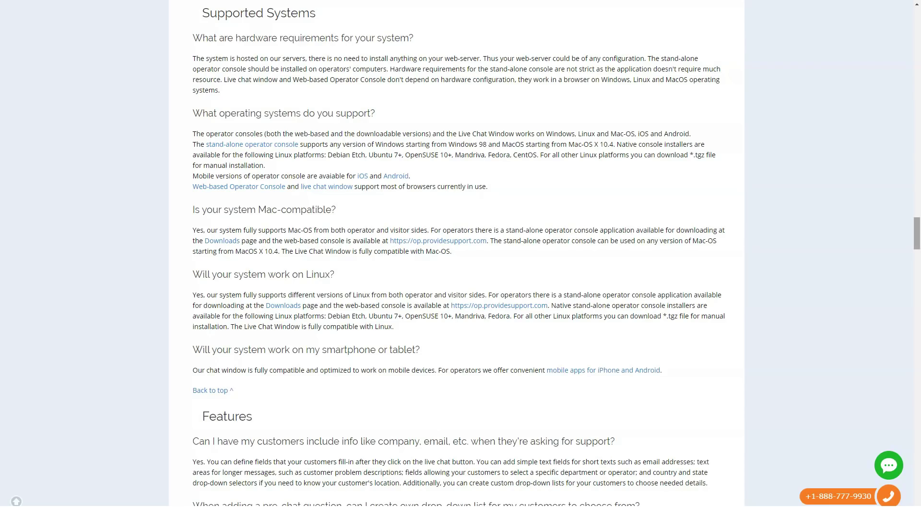
scroll(460, 259, down, 4)
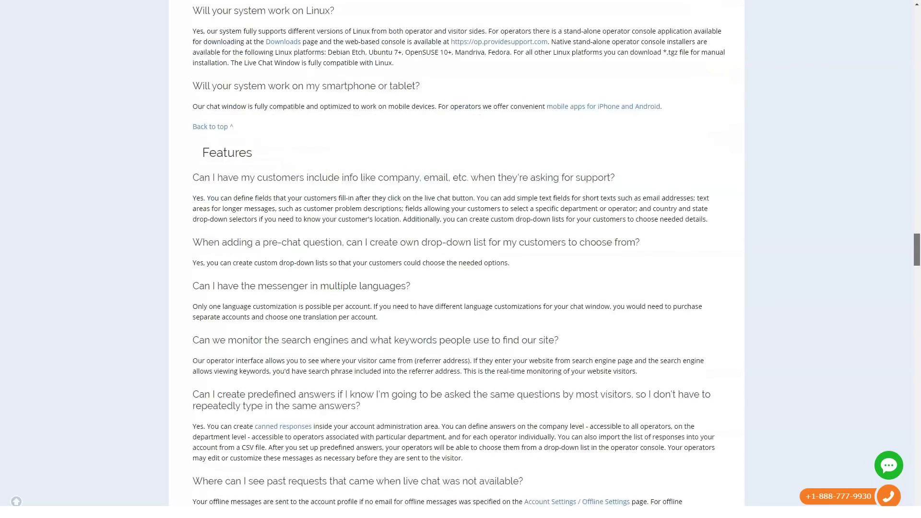
scroll(461, 259, down, 2)
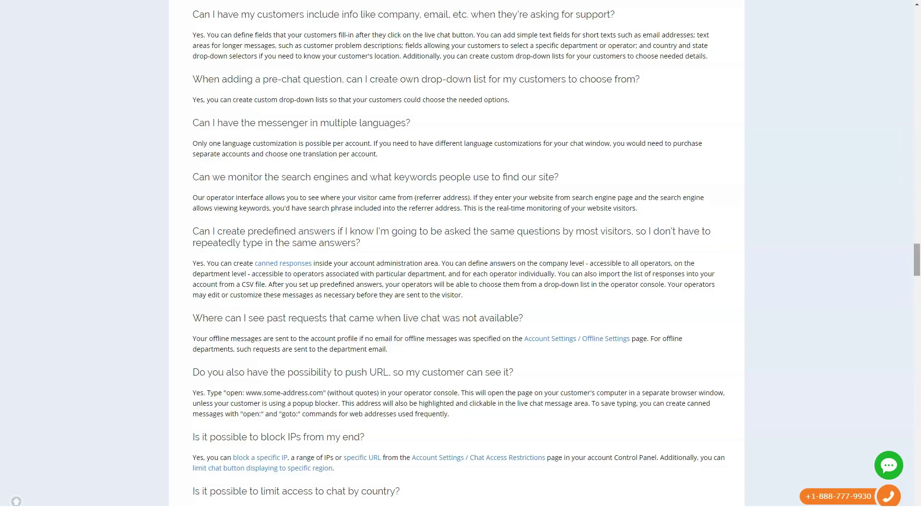
scroll(461, 260, down, 3)
scroll(461, 259, down, 4)
scroll(461, 259, down, 3)
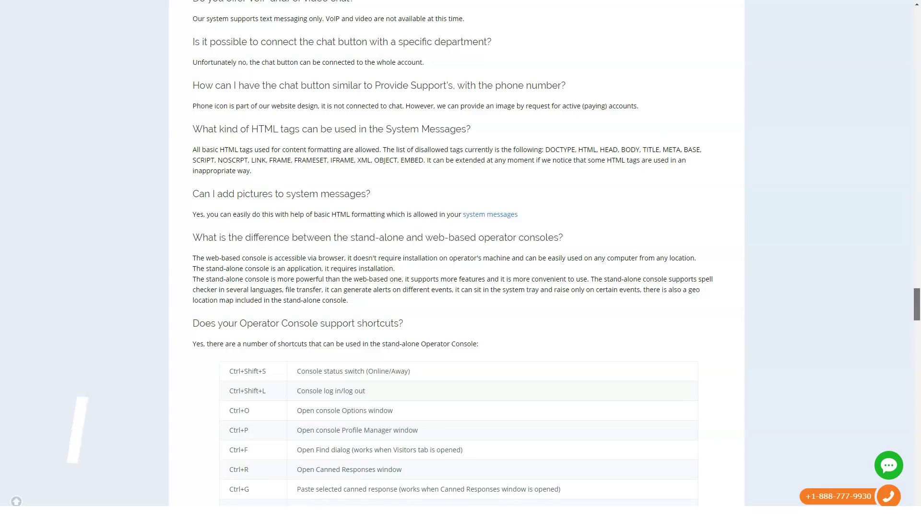
scroll(78, 434, down, 1)
scroll(460, 259, down, 3)
scroll(460, 259, down, 2)
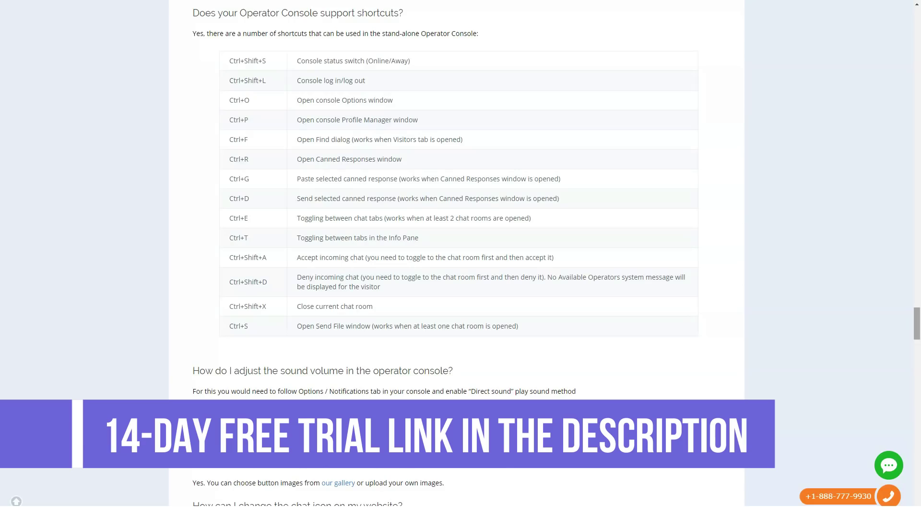
scroll(461, 259, down, 3)
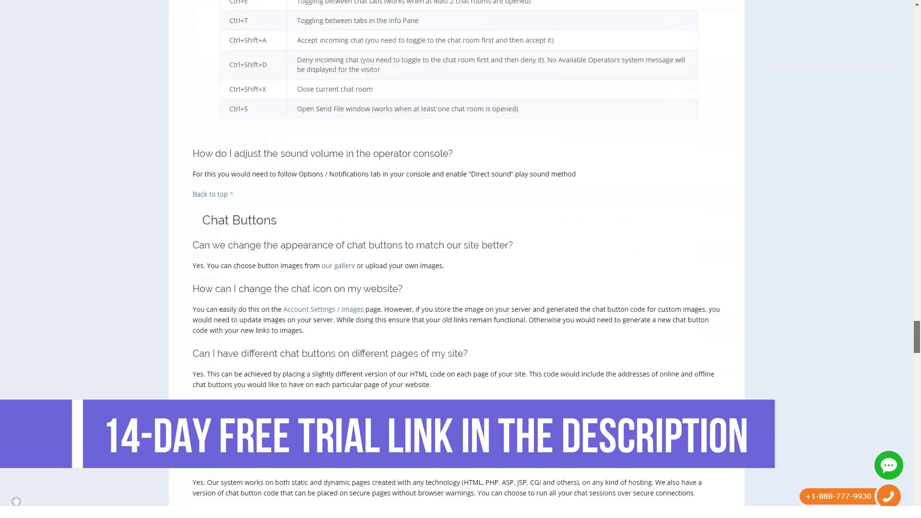
scroll(461, 259, down, 3)
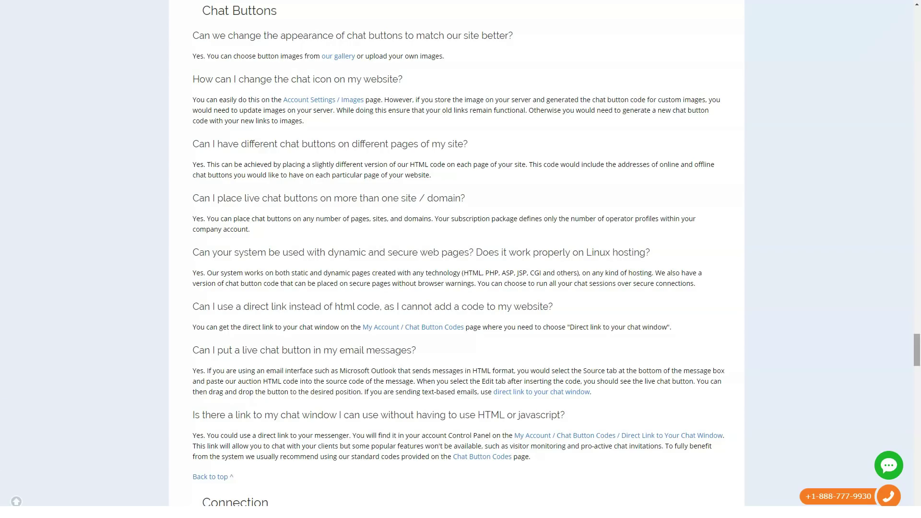
scroll(461, 260, down, 5)
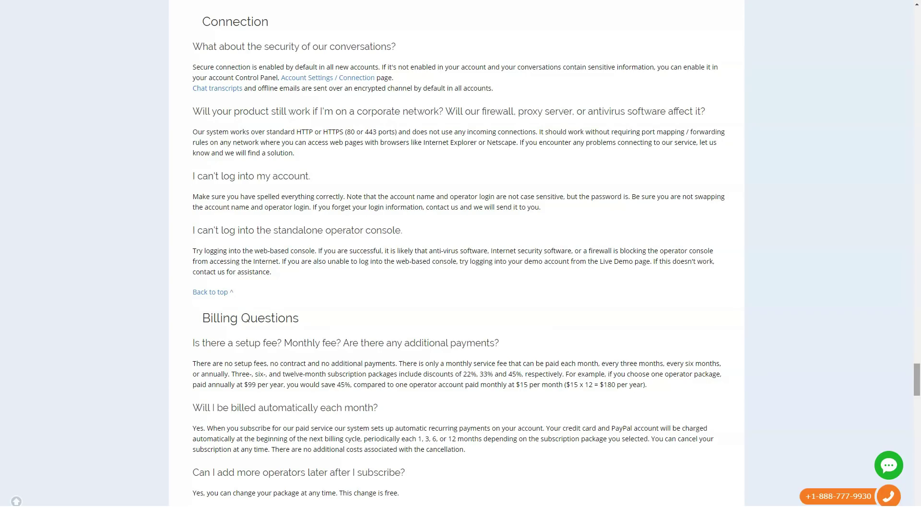
scroll(461, 259, down, 2)
scroll(461, 260, down, 2)
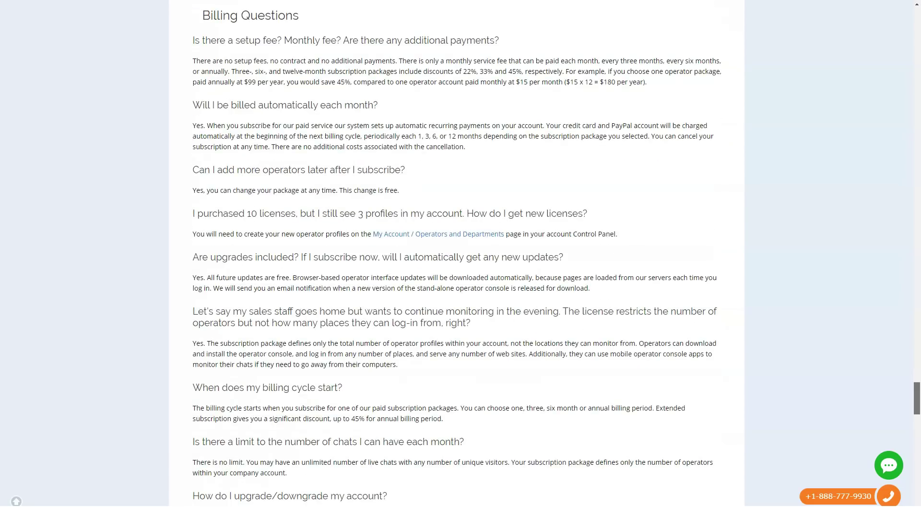
scroll(461, 259, down, 1)
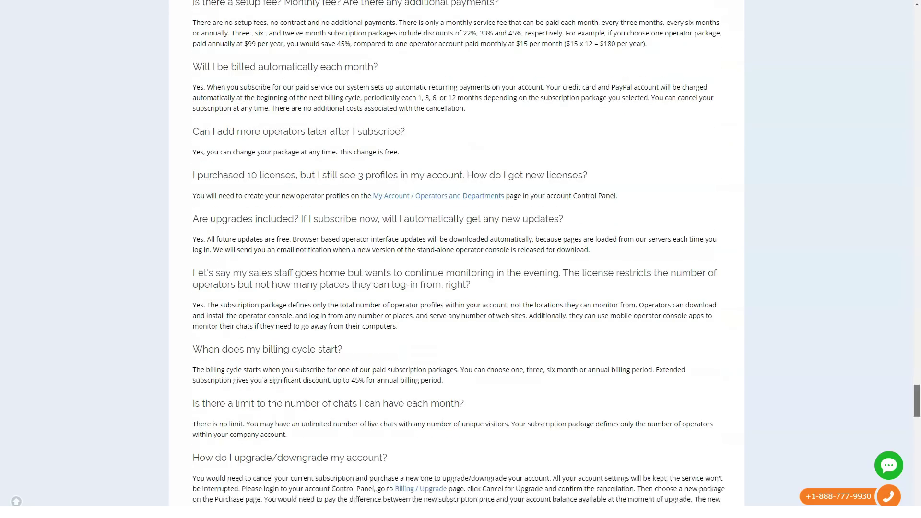
scroll(460, 259, down, 3)
scroll(461, 259, down, 3)
scroll(461, 260, down, 3)
scroll(460, 259, down, 2)
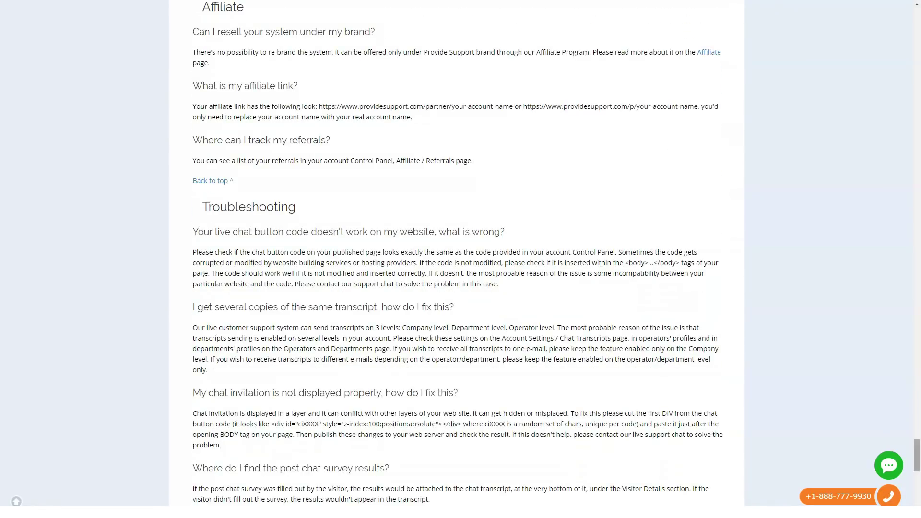
scroll(460, 259, down, 3)
scroll(460, 259, down, 4)
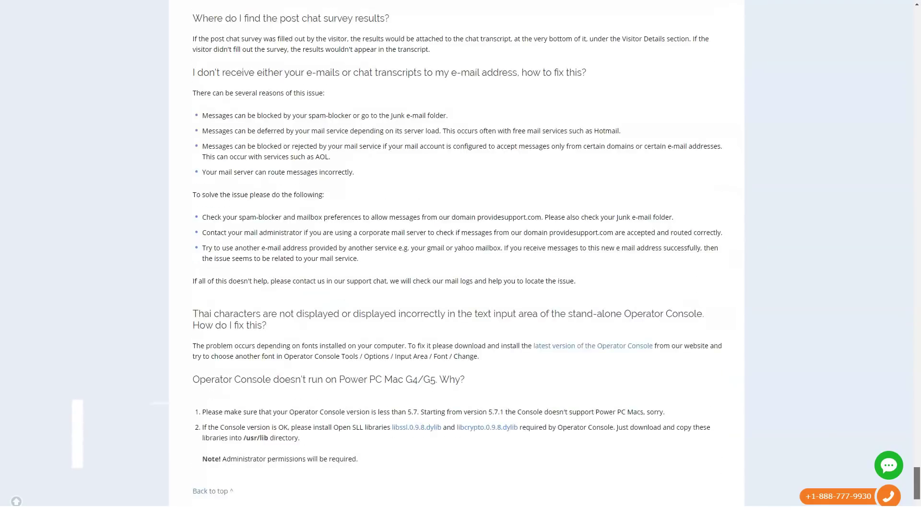
key(Home)
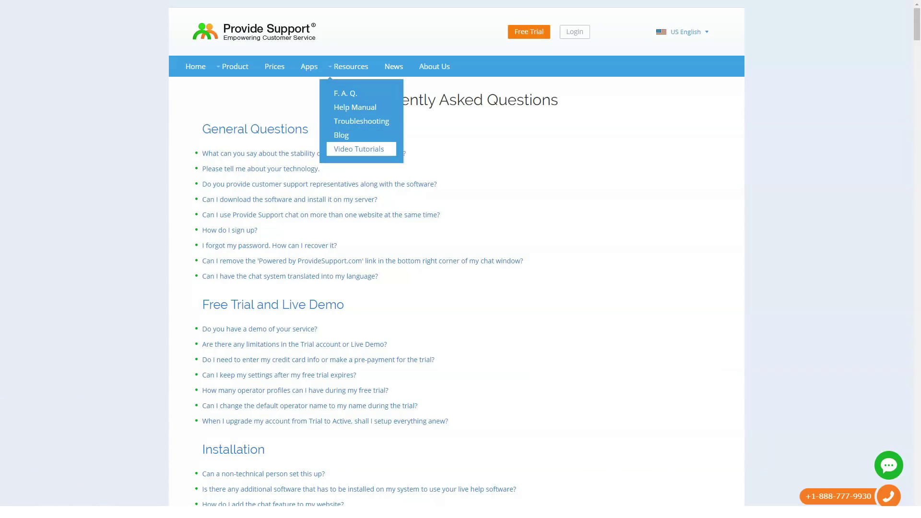
Go to Resources > Video Tutorials, browse the videos, and return to the top
click(359, 148)
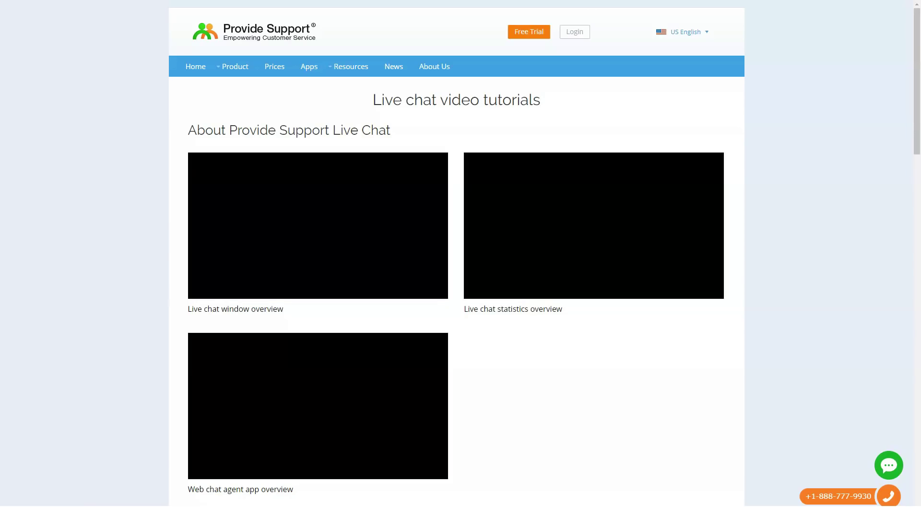
scroll(461, 288, down, 6)
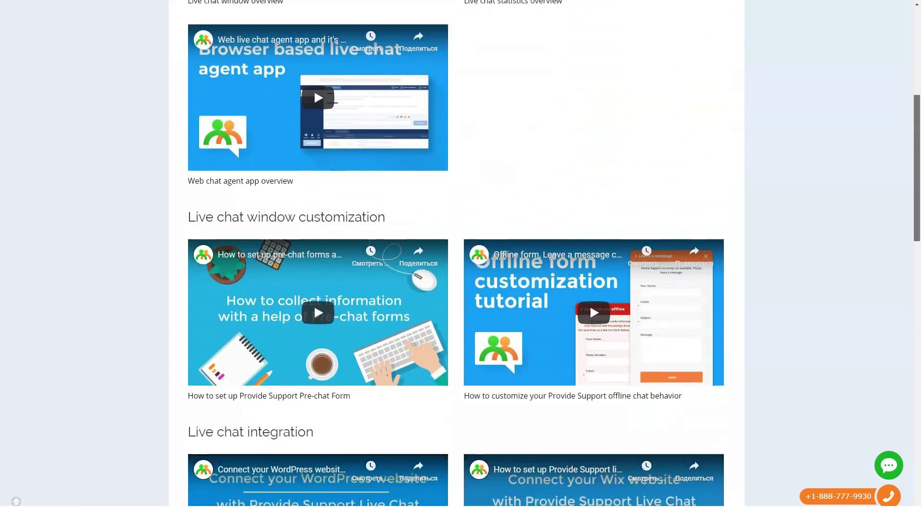
scroll(316, 108, down, 1)
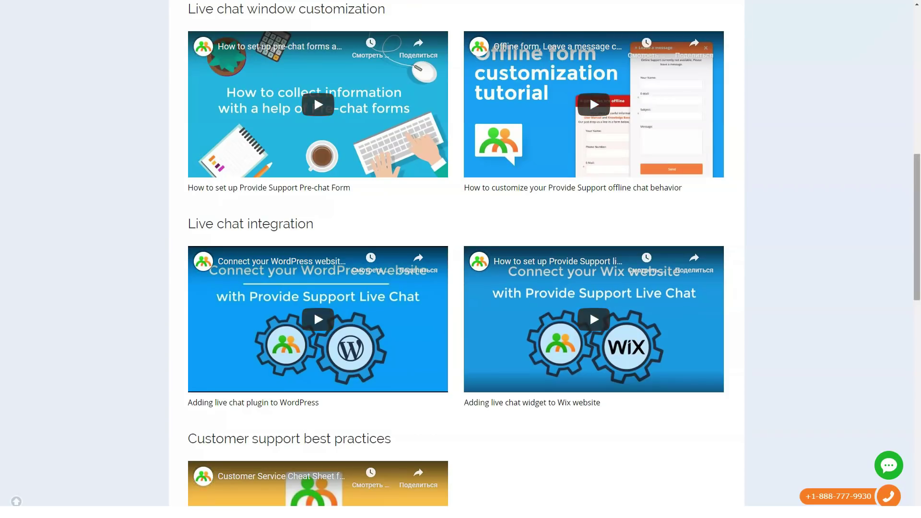
scroll(460, 258, down, 2)
scroll(461, 259, down, 3)
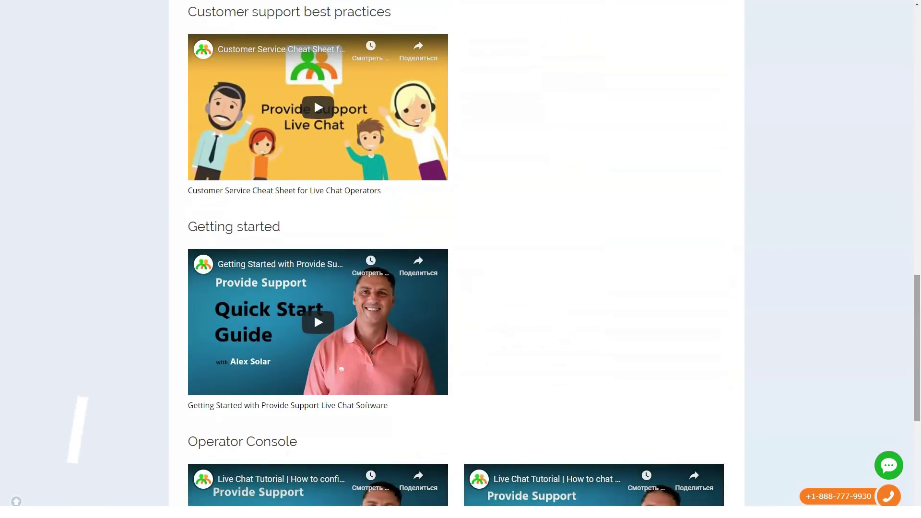
scroll(460, 260, down, 4)
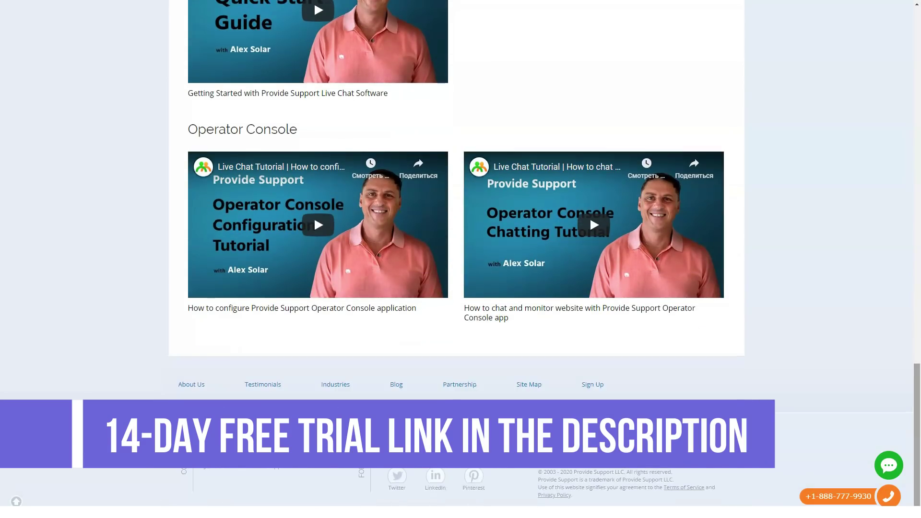
key(Home)
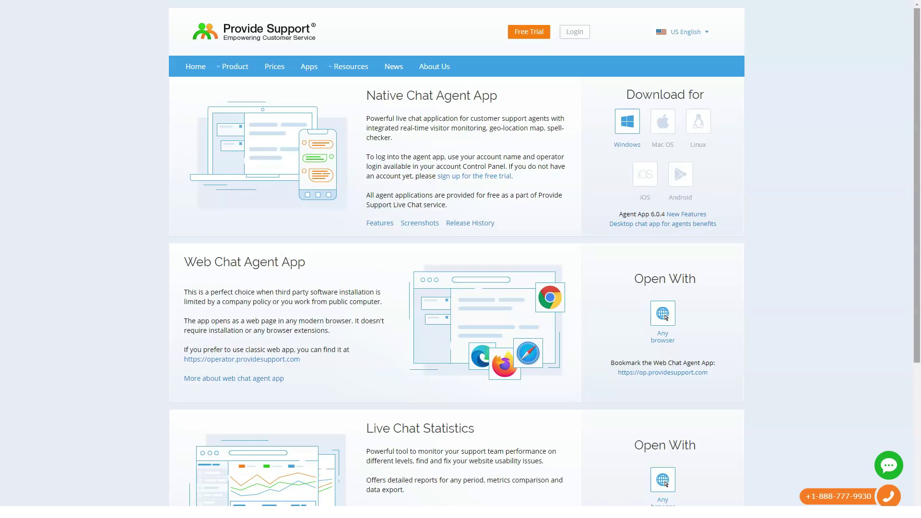
scroll(461, 259, down, 2)
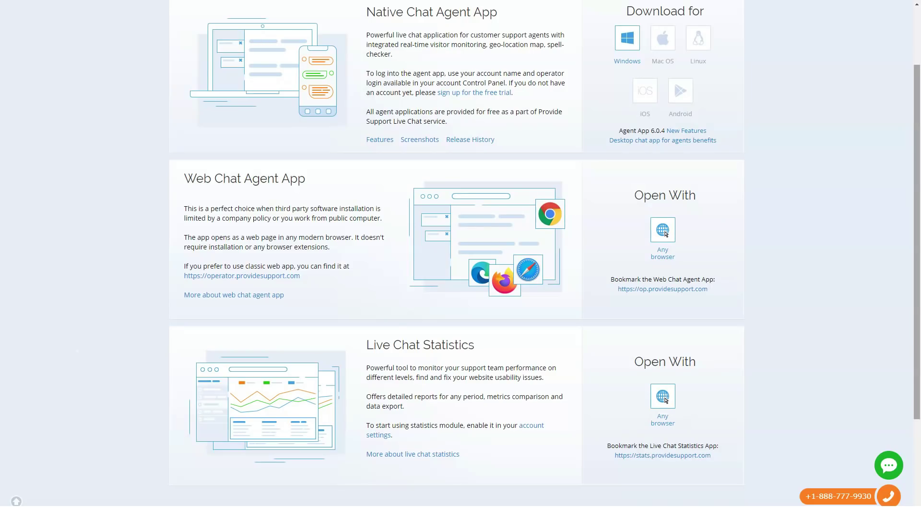
scroll(461, 260, down, 3)
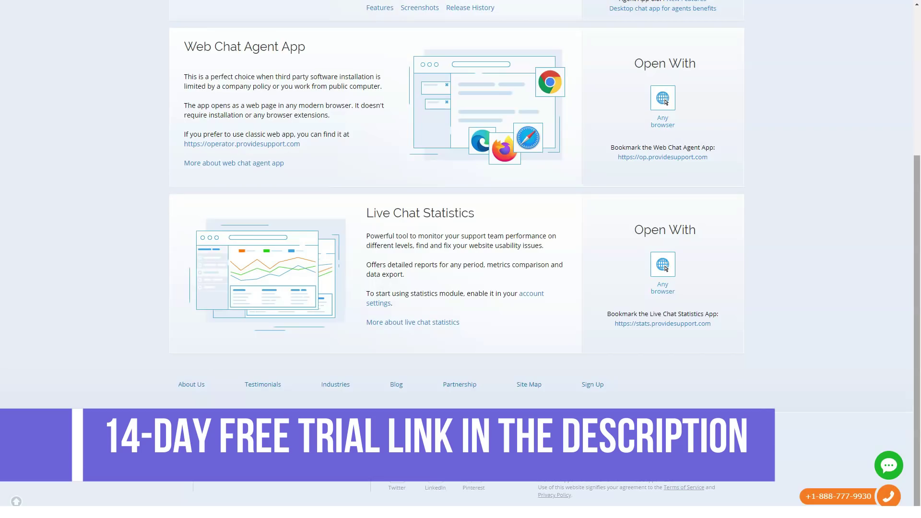
scroll(461, 260, up, 5)
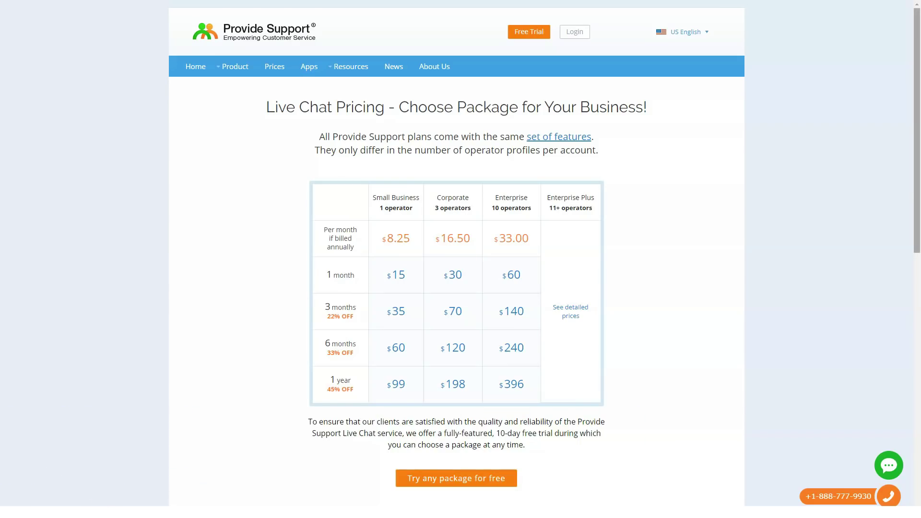
scroll(461, 259, down, 1)
scroll(460, 259, down, 2)
scroll(460, 259, down, 2)
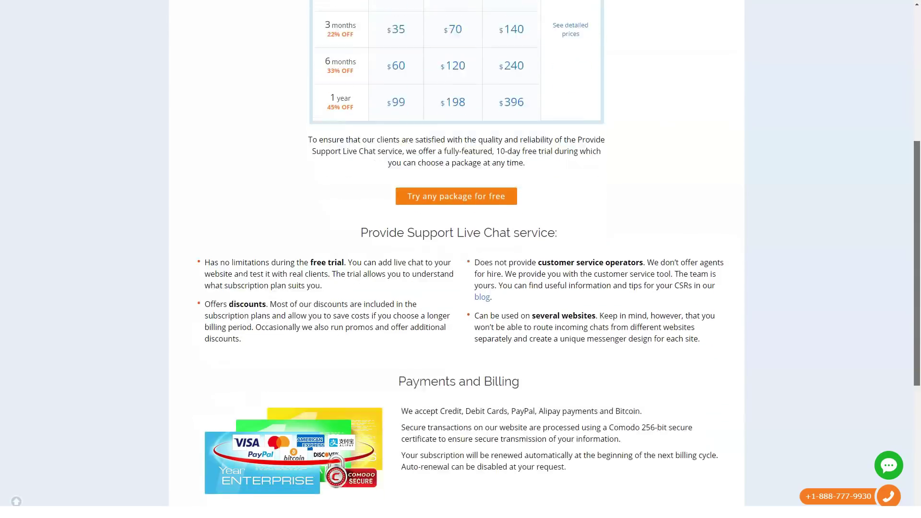
scroll(460, 259, down, 2)
scroll(461, 259, down, 1)
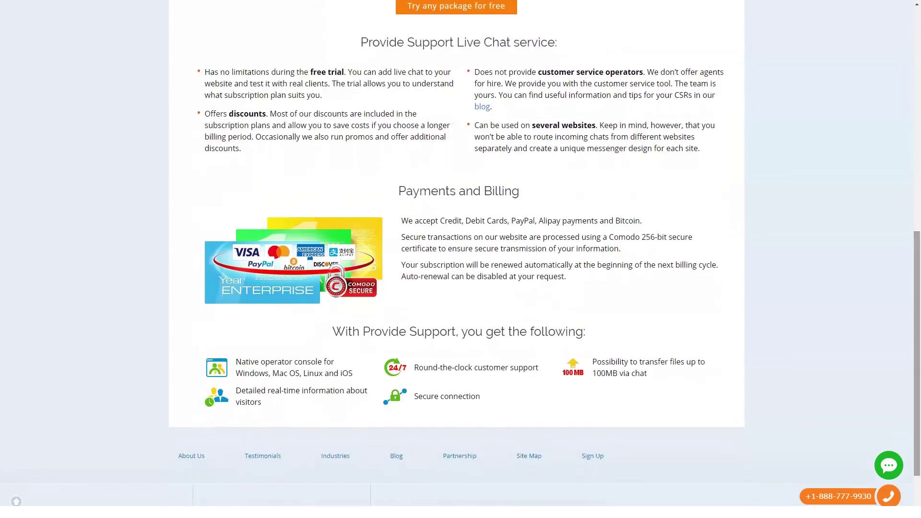